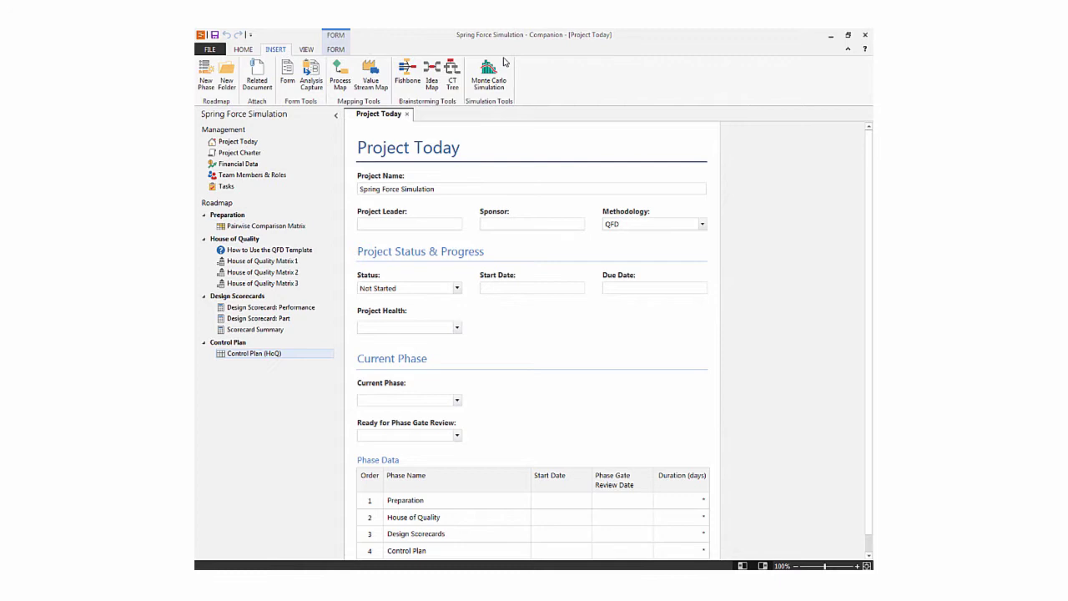
Insert a Monte Carlo simulation into the roadmap and rename it 'Spring Force Simulation'
click(488, 75)
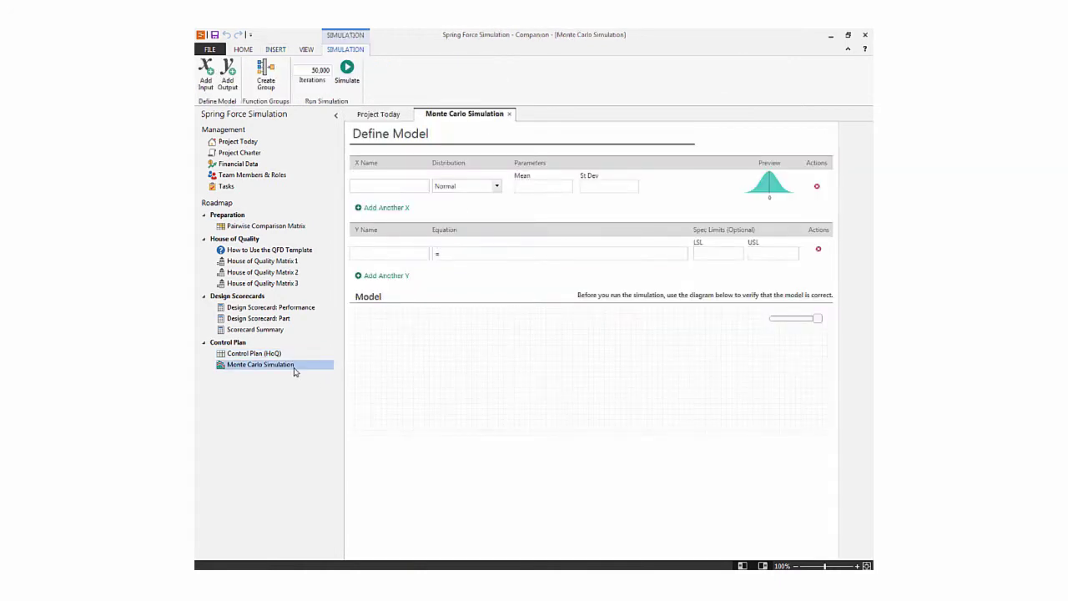
right_click(294, 370)
click(313, 501)
text(Spri)
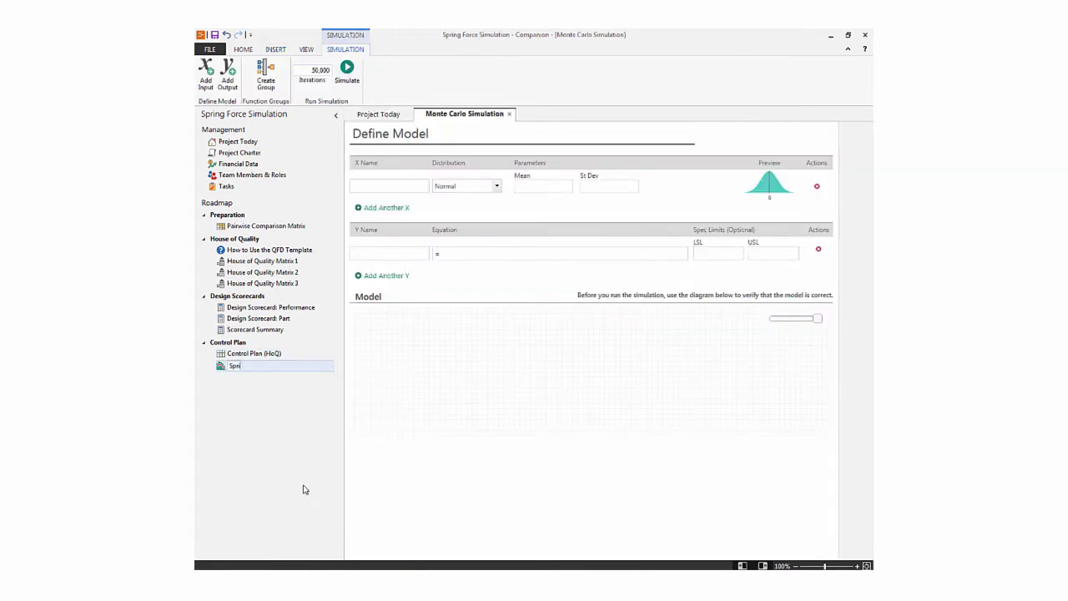
text(ng Force Sim)
text(ulation)
key(Return)
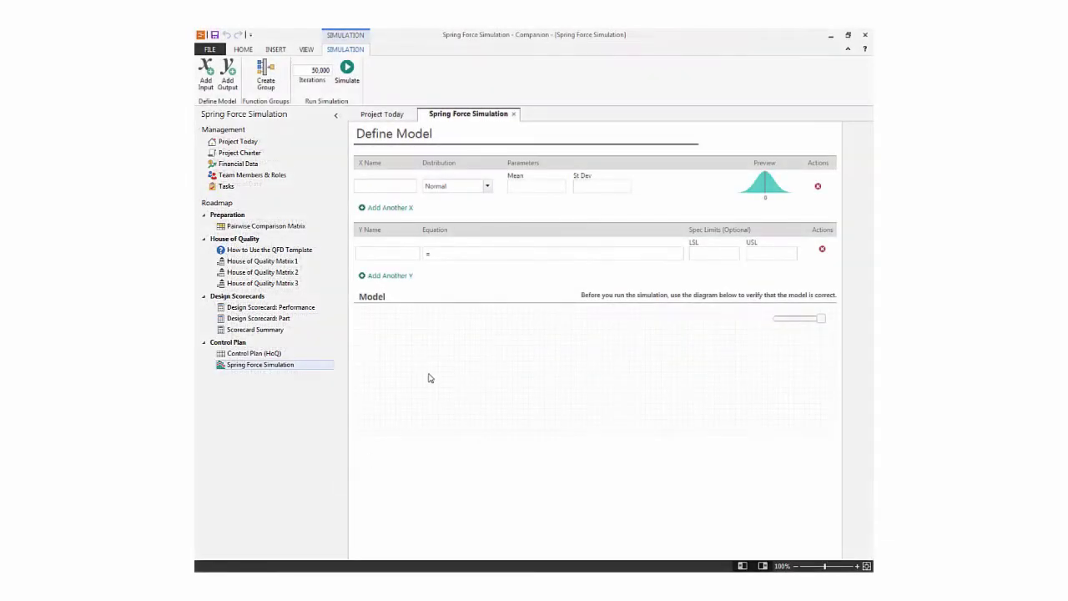
Define Ball Diameter as a normal input with mean 0.125 and standard deviation 0.001
text(Ball)
text( Diameter)
click(489, 188)
click(512, 189)
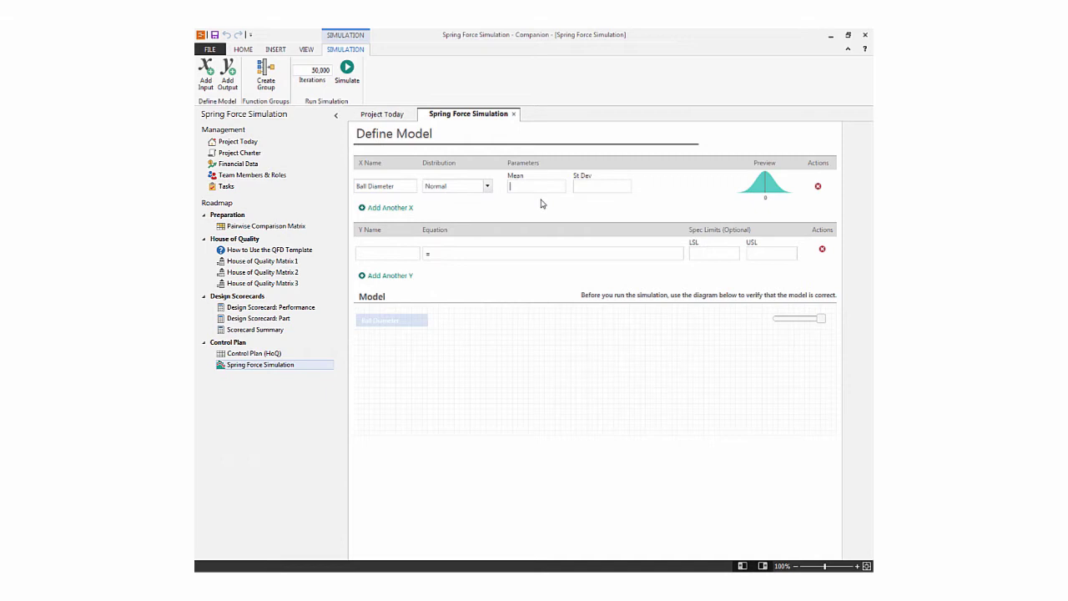
text(0.125)
text(0.001)
key(Tab)
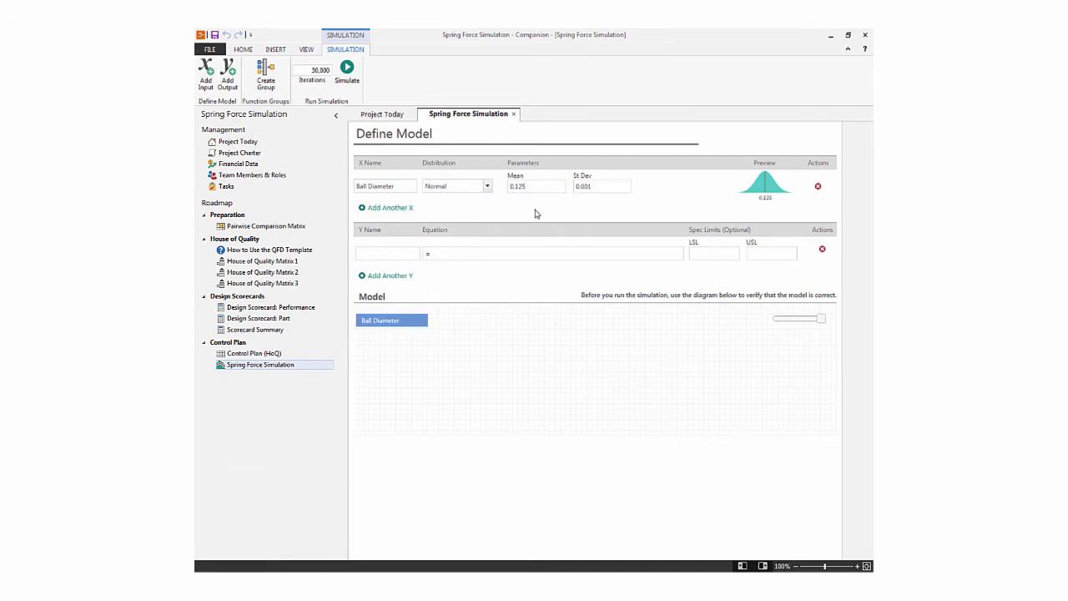
Add Pad Height and Housing Height as the second and third input rows
click(408, 208)
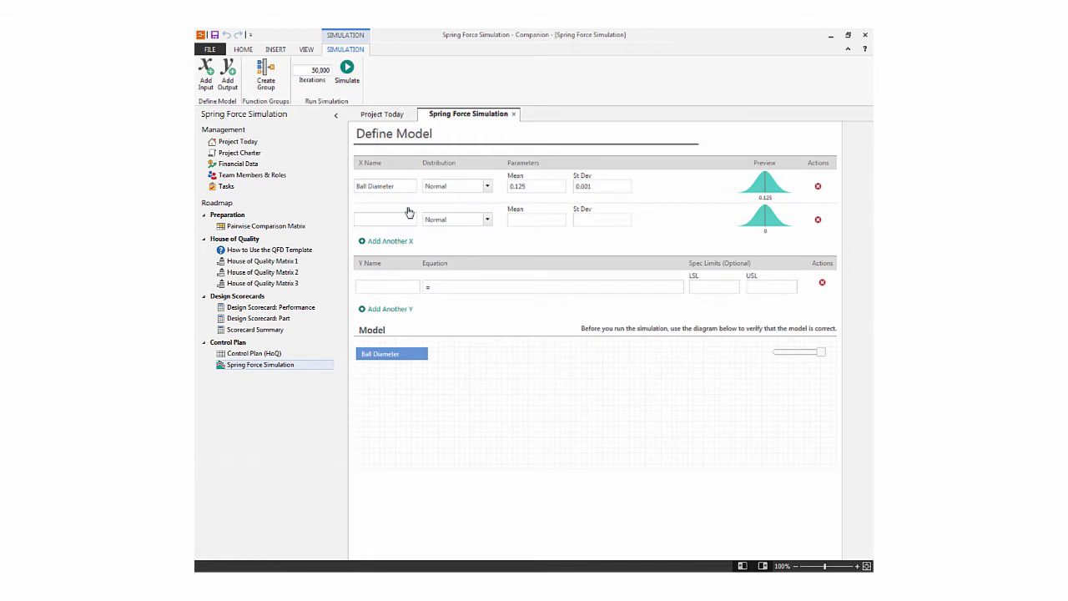
text(Pad Height)
click(403, 242)
text(Housing Height)
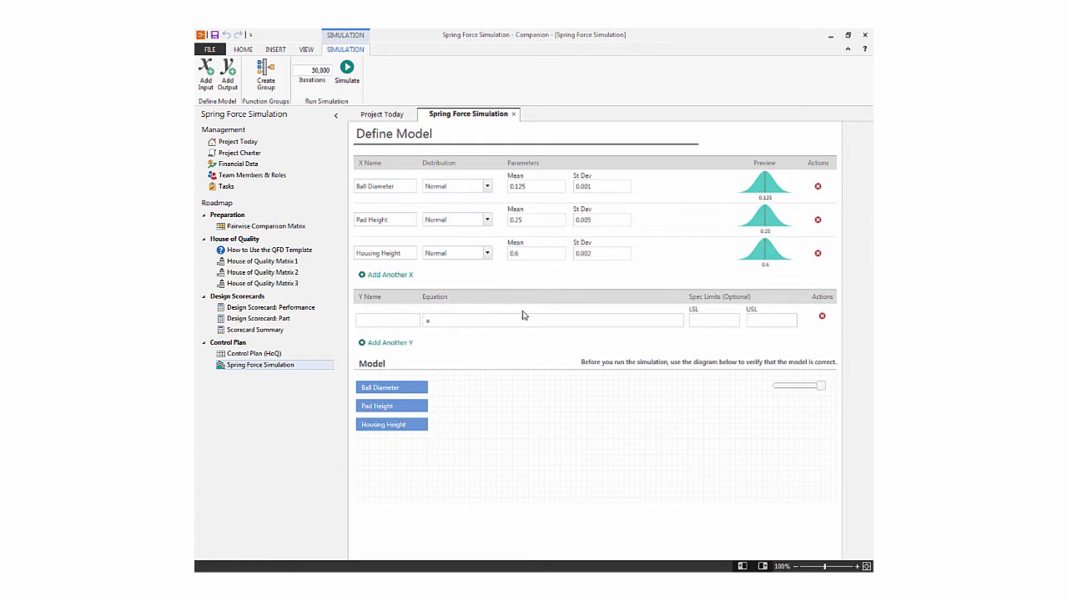
Create output Spring Gap with the equation Housing Height-(Ball Diameter+Pad Height)
click(370, 322)
text(Spri)
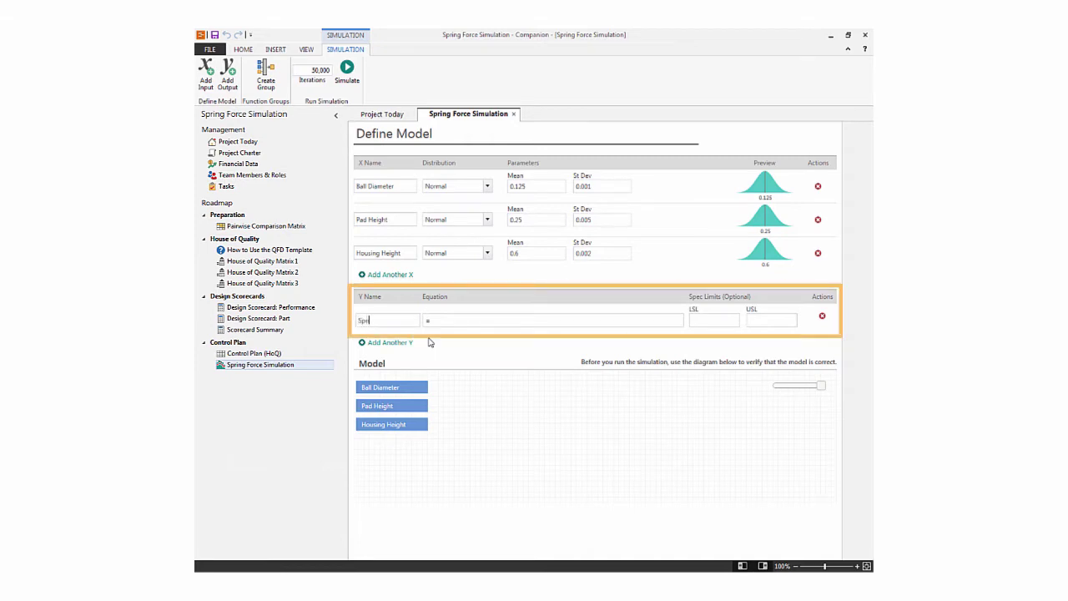
text(ng Gap)
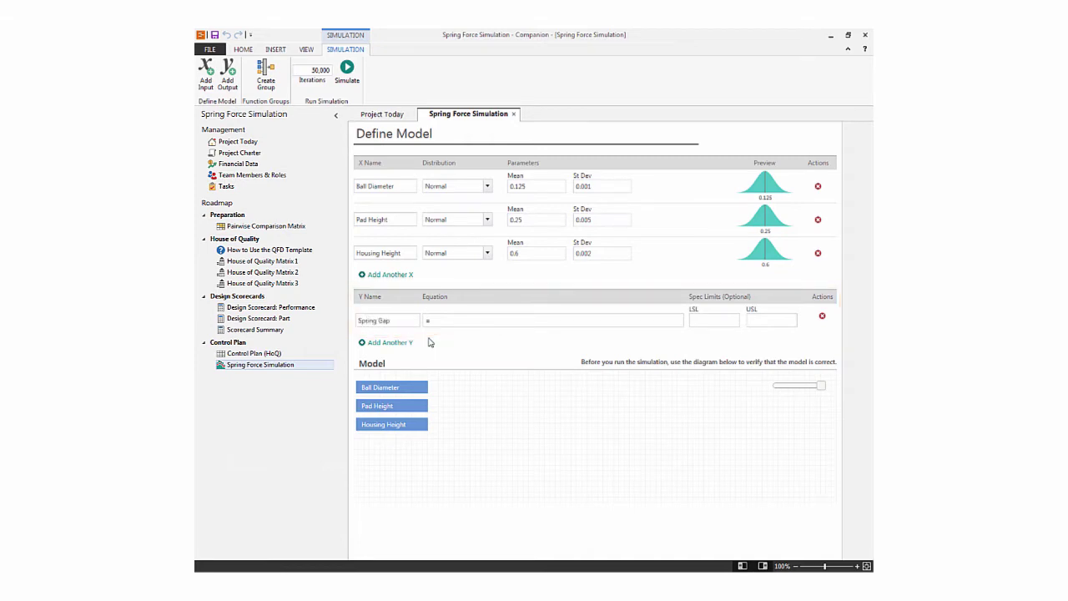
click(447, 323)
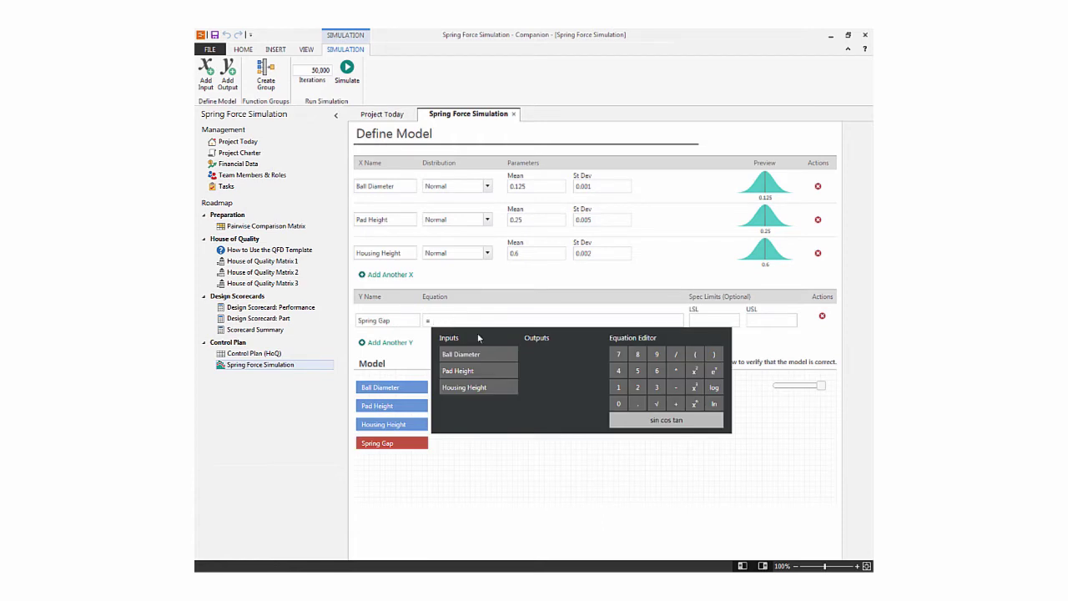
click(498, 385)
click(676, 388)
click(498, 356)
click(676, 404)
click(506, 370)
click(711, 355)
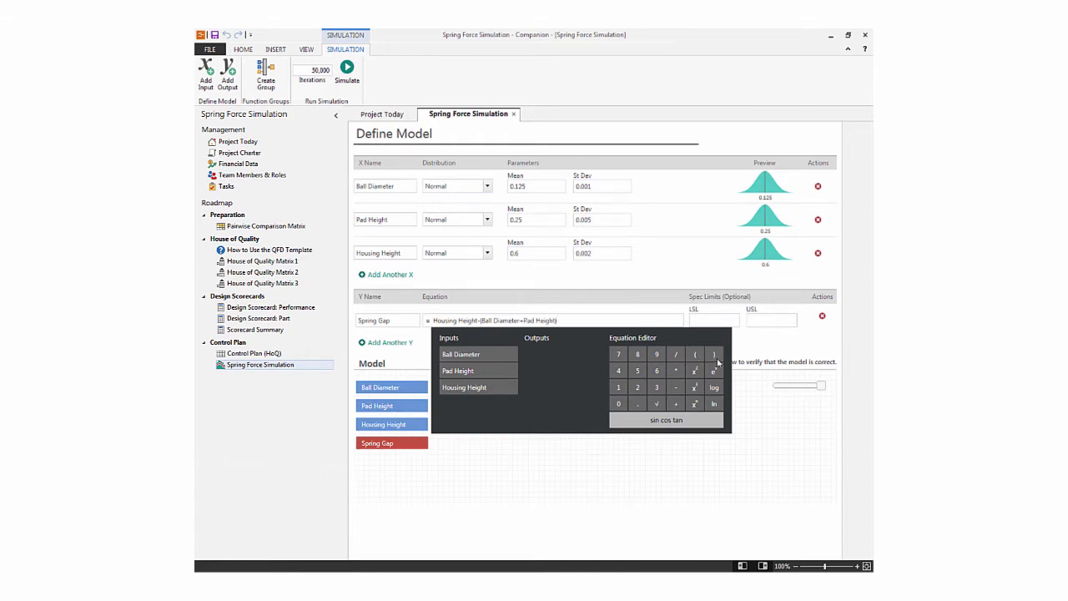
click(784, 429)
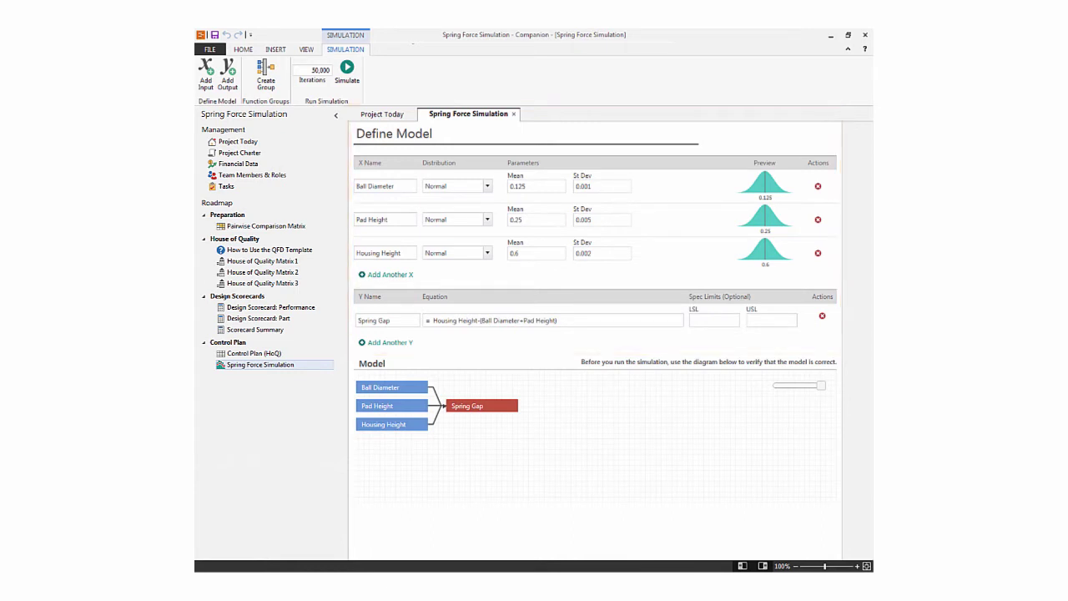
Group the model into a function group named 'Assembly' and show the Function diagram
click(276, 66)
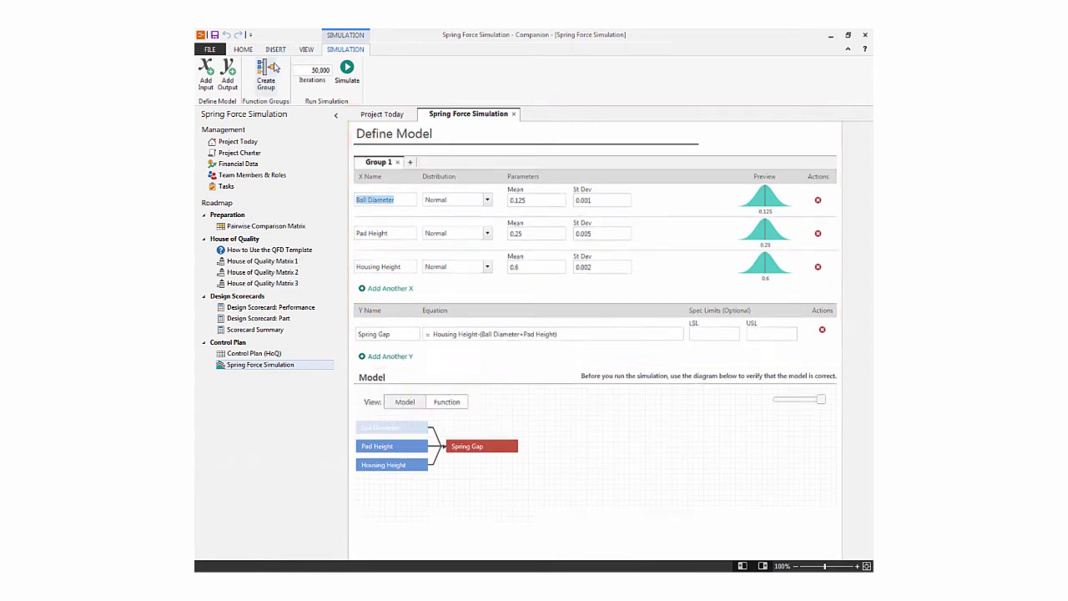
click(388, 163)
text(Assembly)
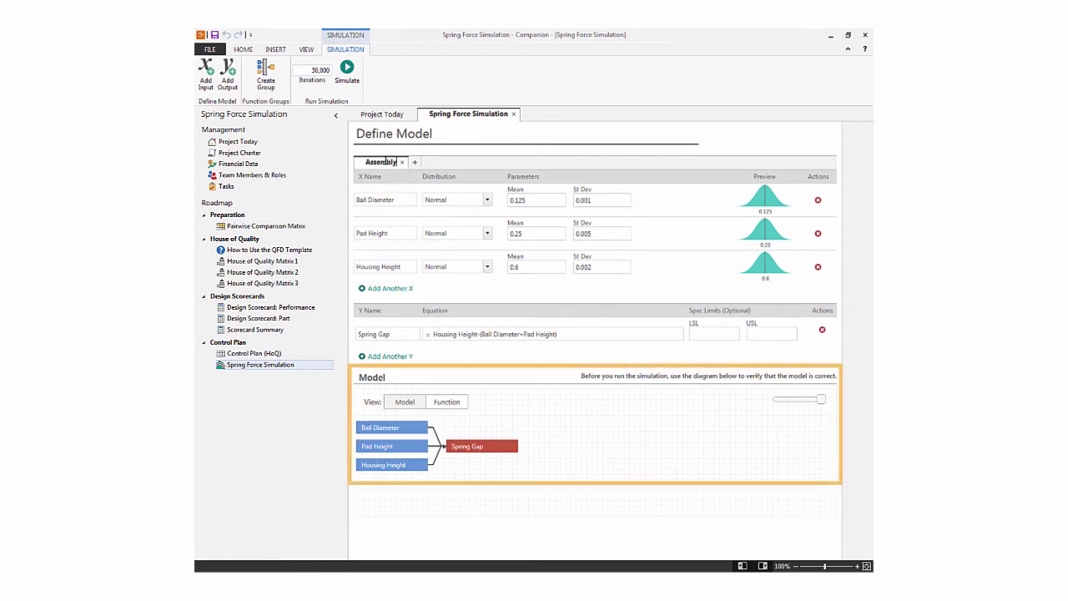
click(459, 406)
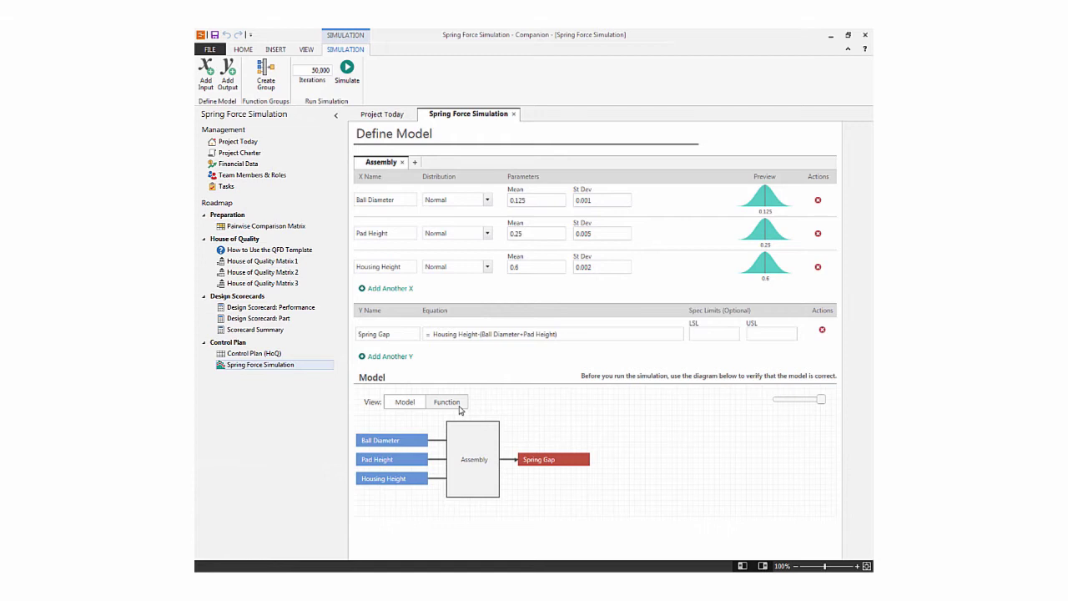
Create a 'Spring' group with Free Length (mean 0.5, st dev 0.01) and a Spring Rate input
click(273, 65)
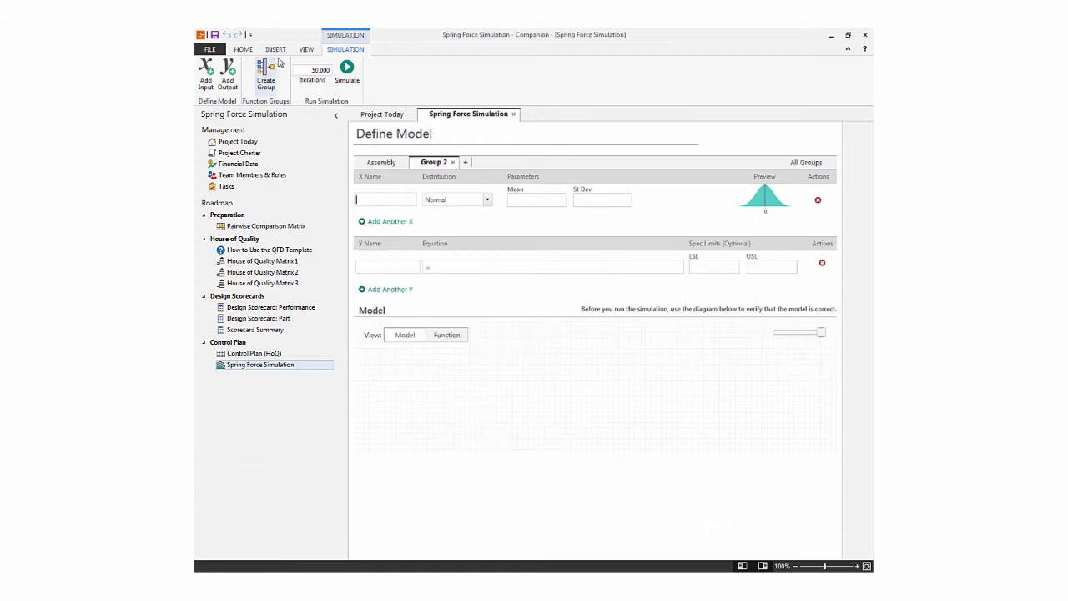
text(Spring)
key(Return)
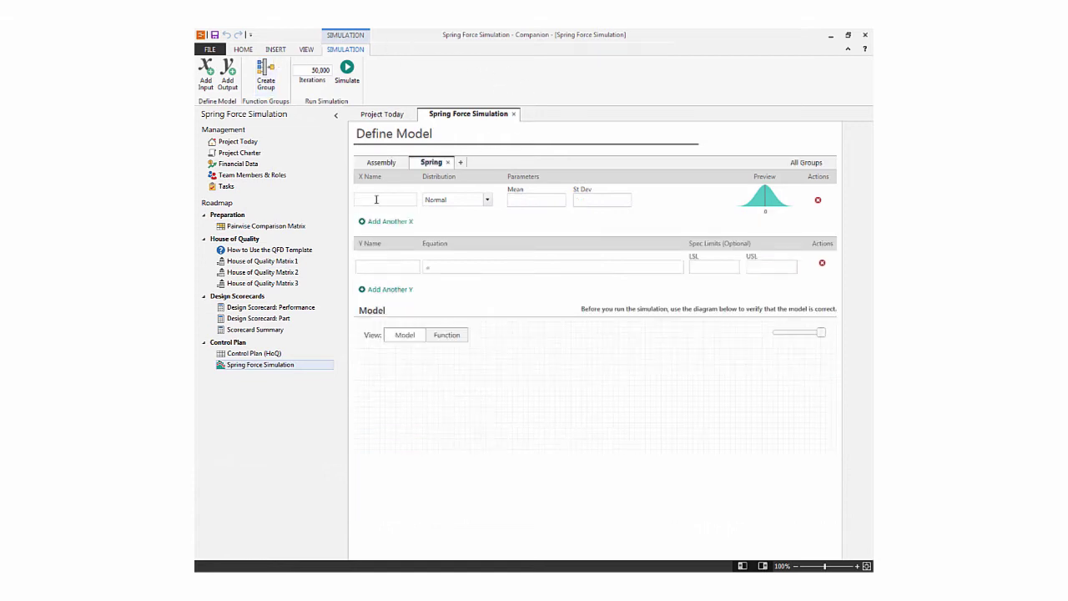
click(373, 199)
text(a)
text(te)
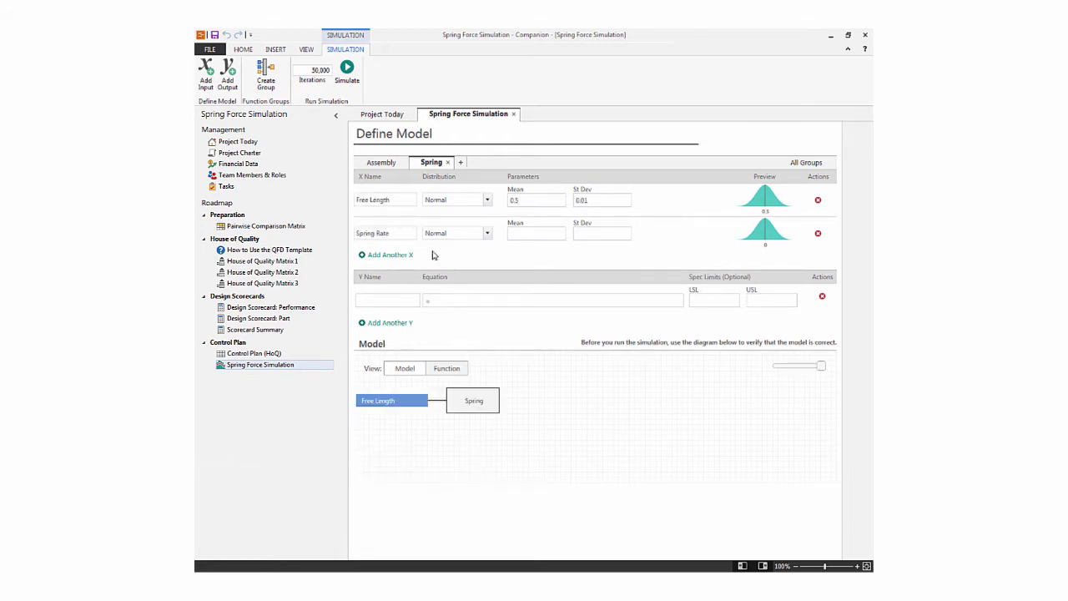
click(487, 234)
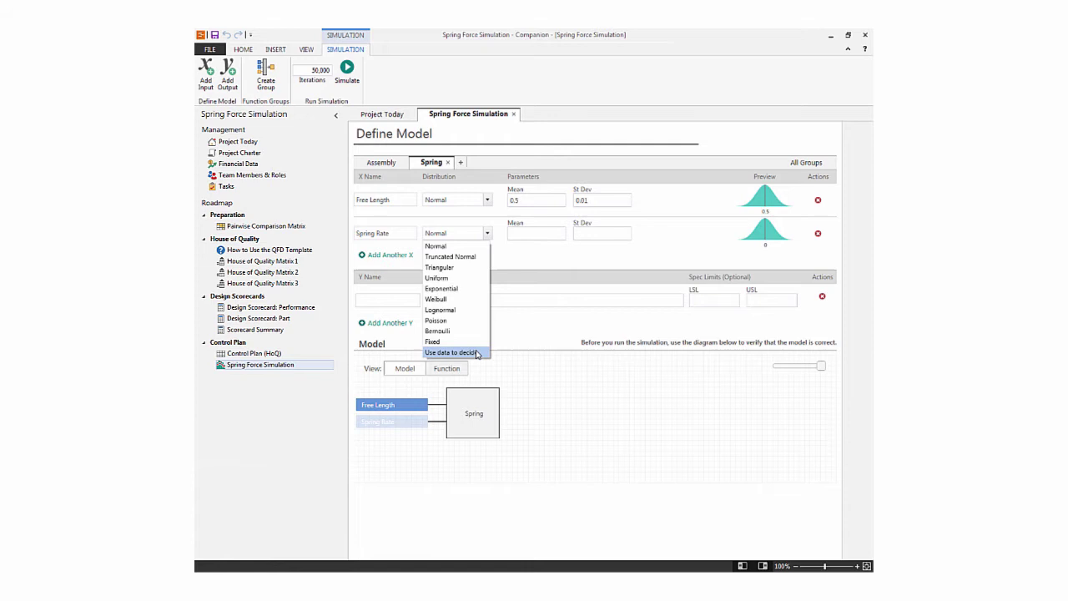
Fit Spring Rate from SpringRates.csv, accepting the normal best fit (mean 49.8252, st dev 0.987417)
click(477, 354)
click(538, 239)
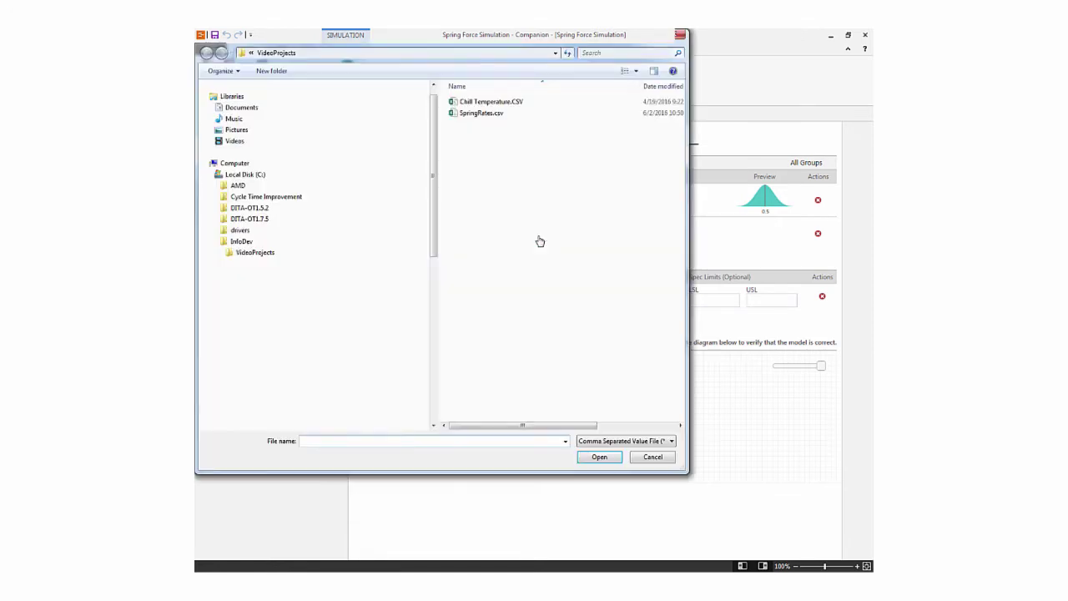
click(480, 113)
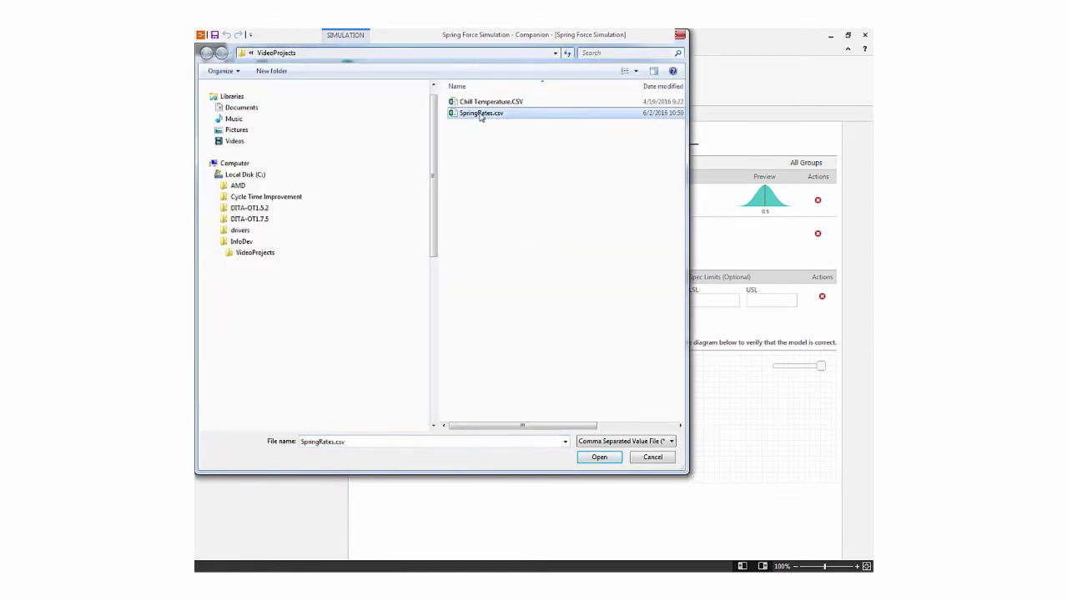
click(591, 458)
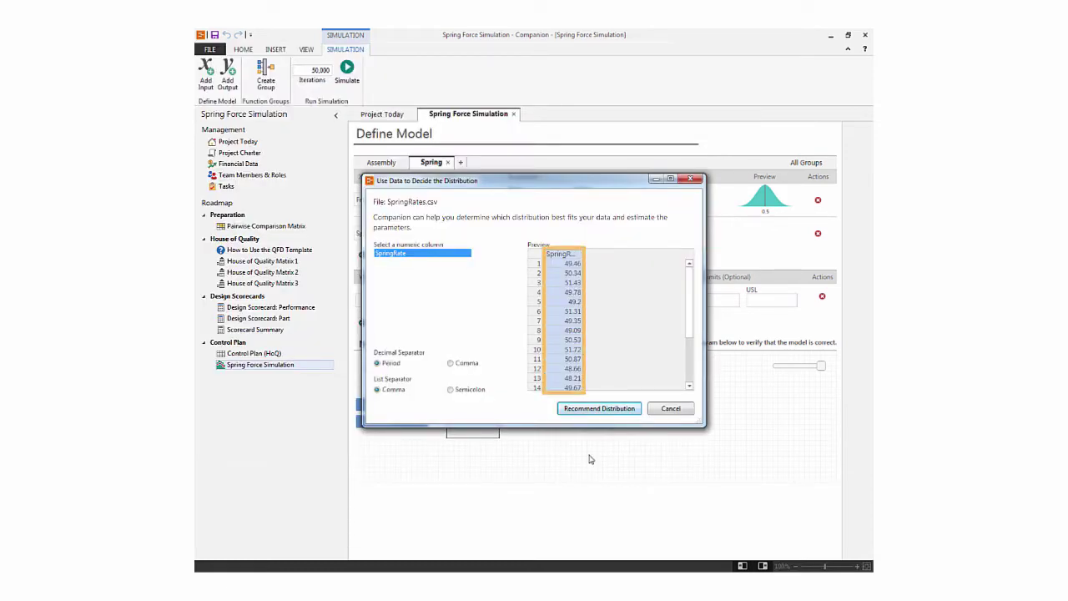
click(599, 412)
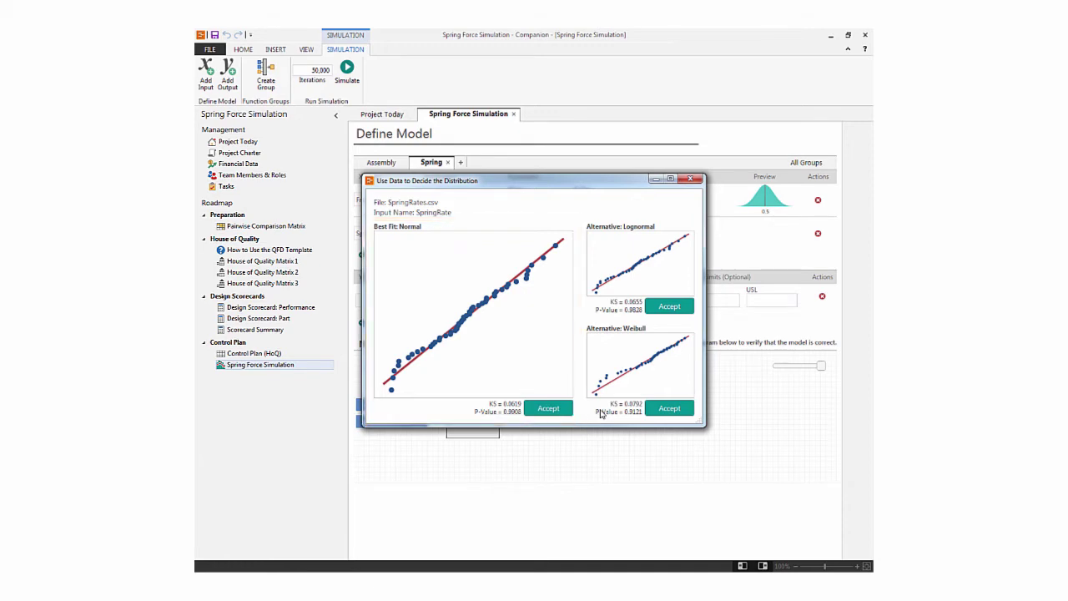
click(548, 408)
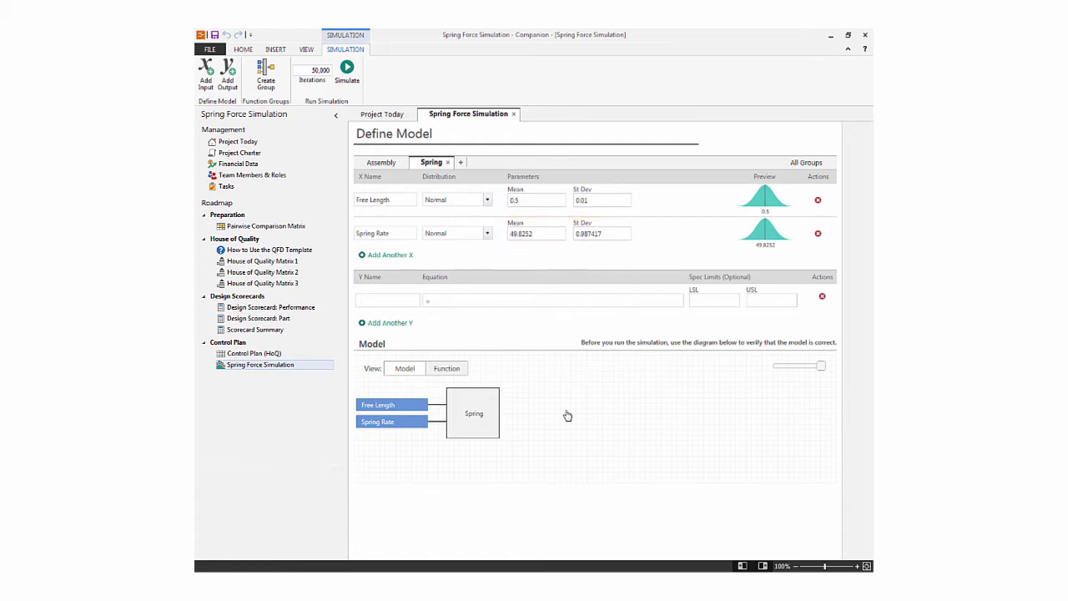
Add output Spring Force with equation Spring Rate*(Free Length-Spring Gap)
click(404, 302)
text(Spring Force)
click(453, 302)
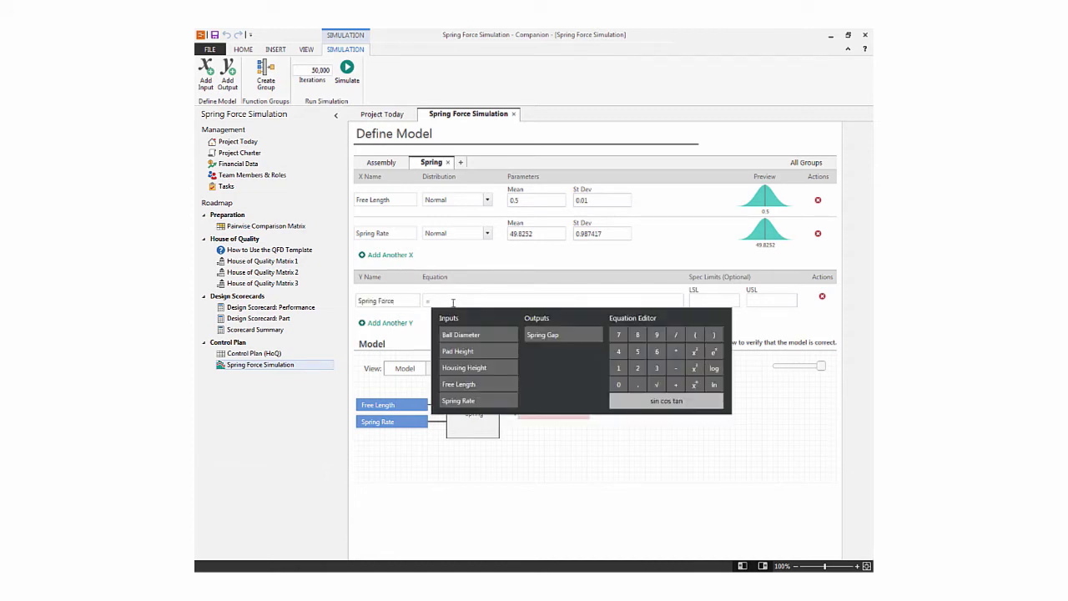
click(704, 301)
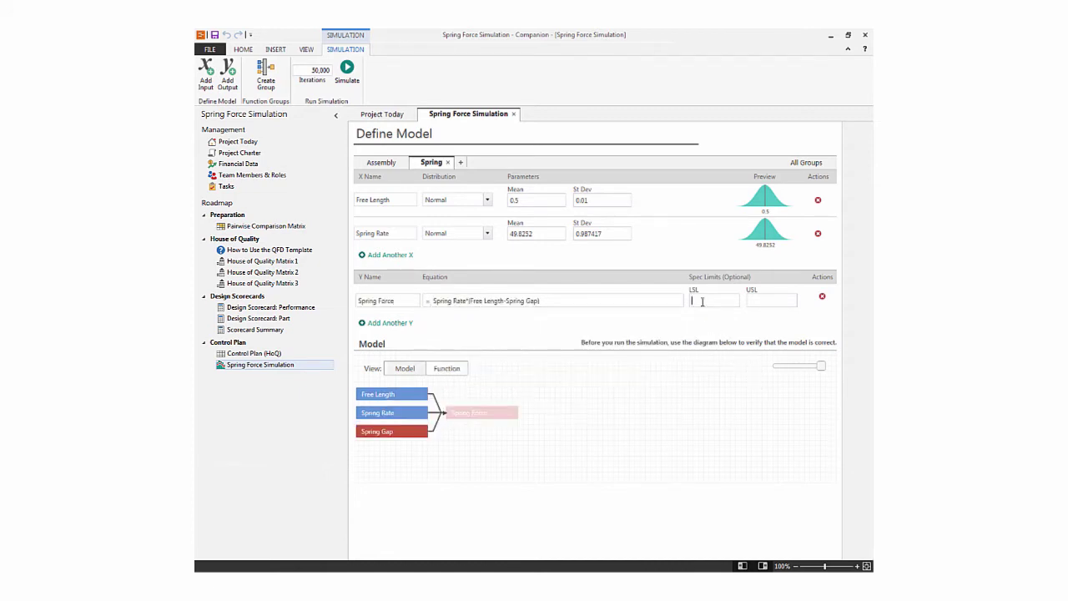
Set Spring Force spec limits 12.5 and 14.75, then view all groups together
text(12.5)
key(Tab)
text(14.75)
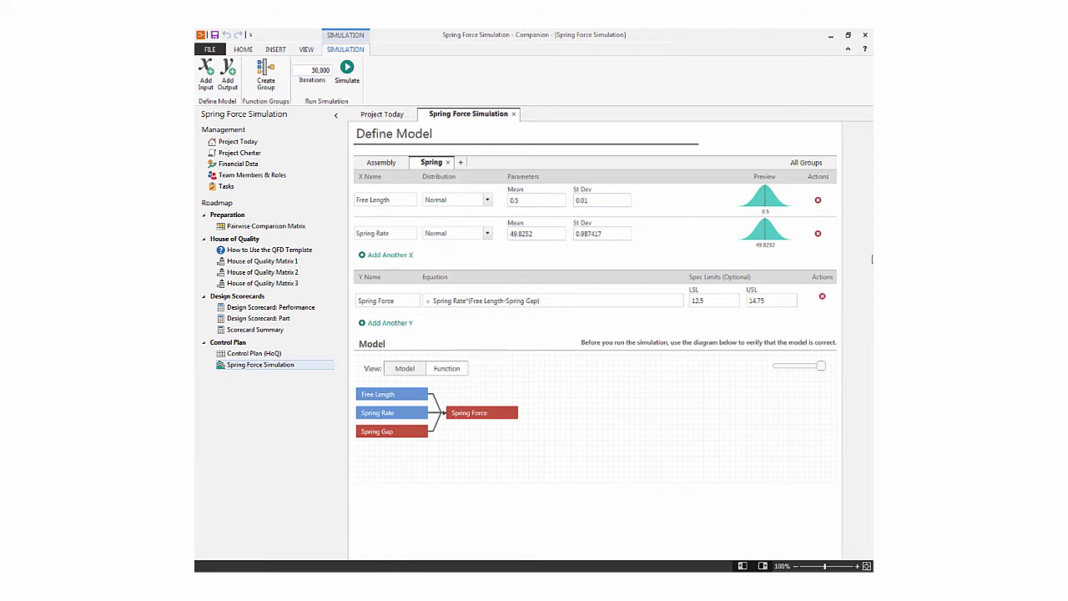
click(816, 167)
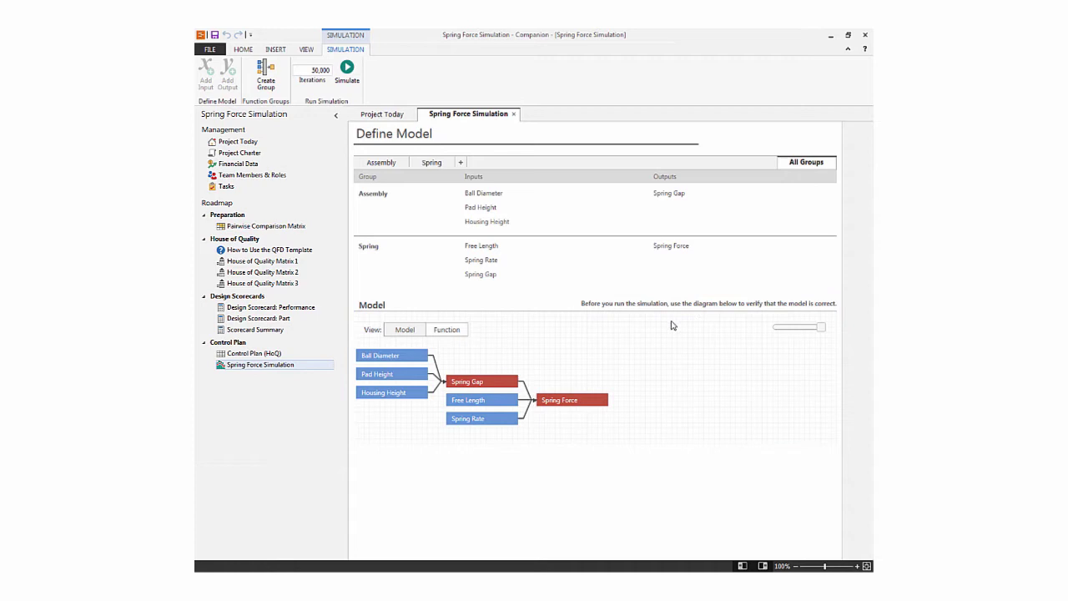
Review the function diagram and the Spring and Assembly group definitions
click(461, 332)
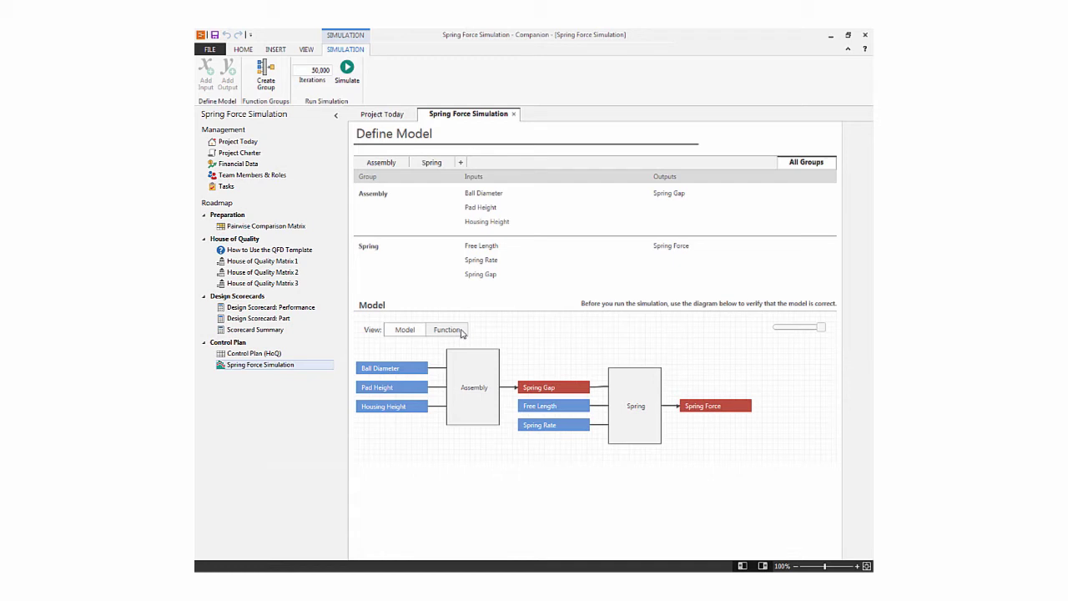
click(431, 163)
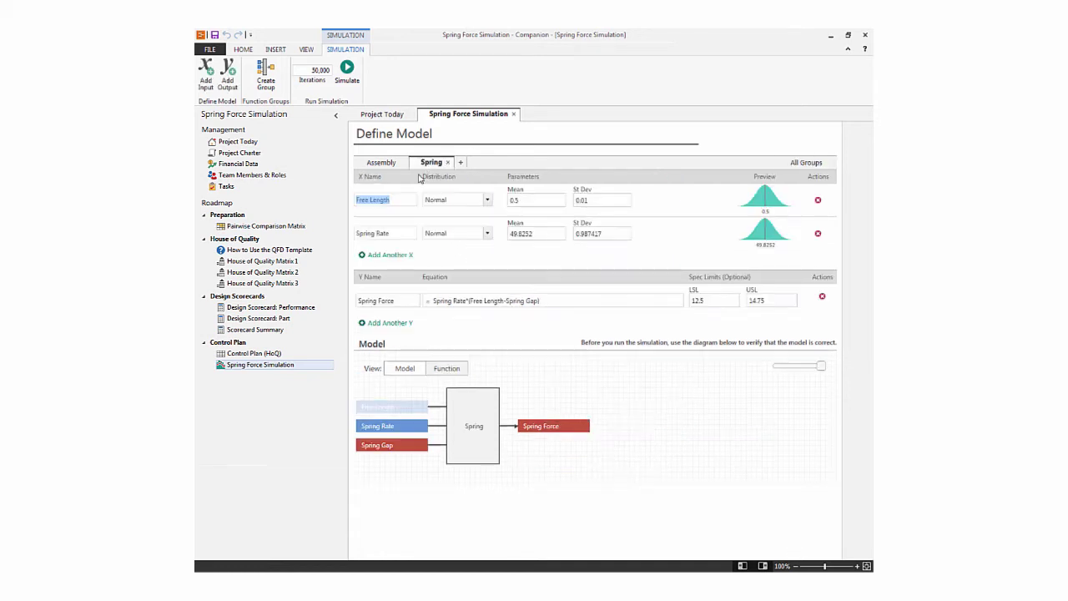
click(379, 166)
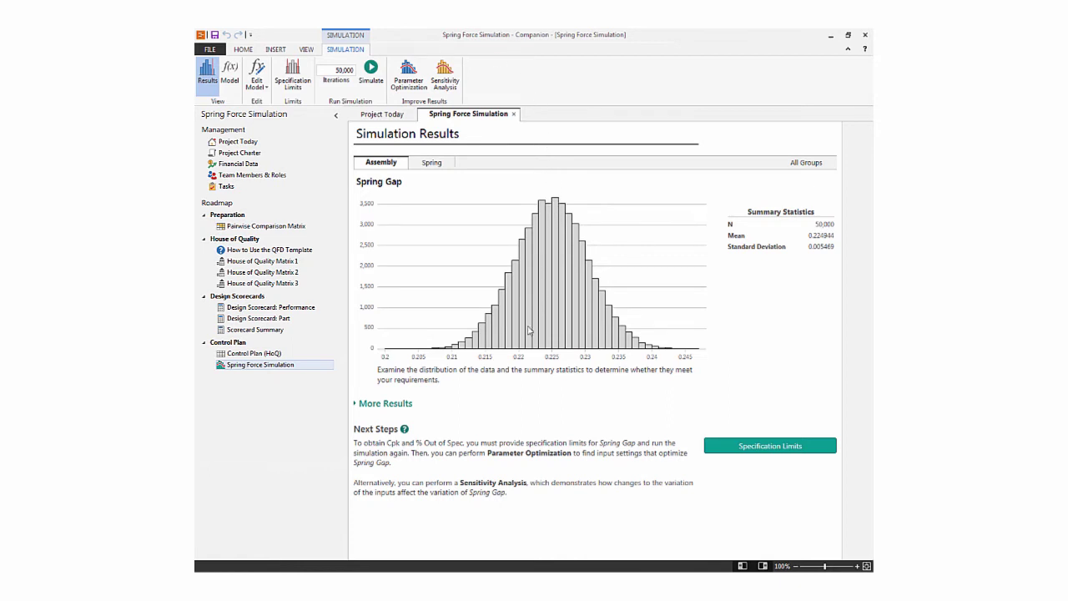
Expand the detailed results and compare Spring Force (Cpk 0.5354, 7.71% out of spec) with Spring Gap
click(386, 403)
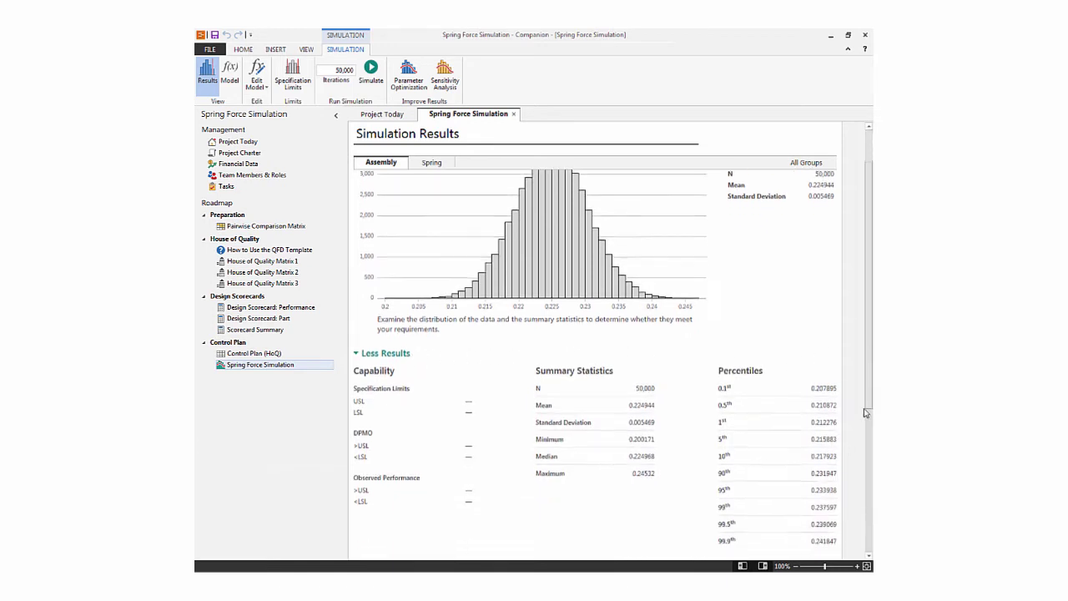
drag(867, 412, 867, 556)
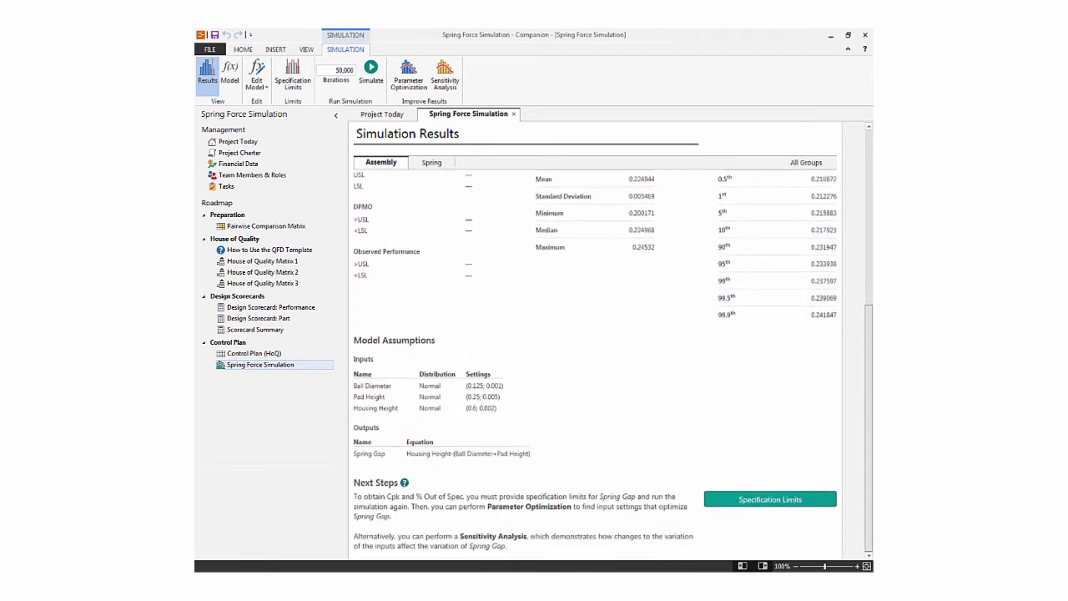
scroll(846, 398, up, 5)
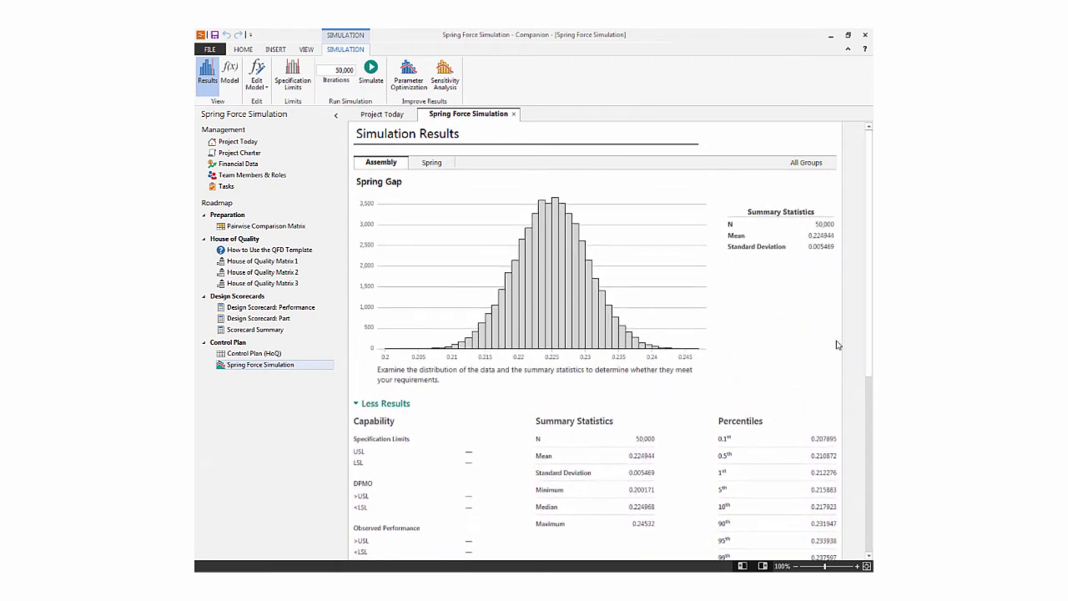
click(430, 168)
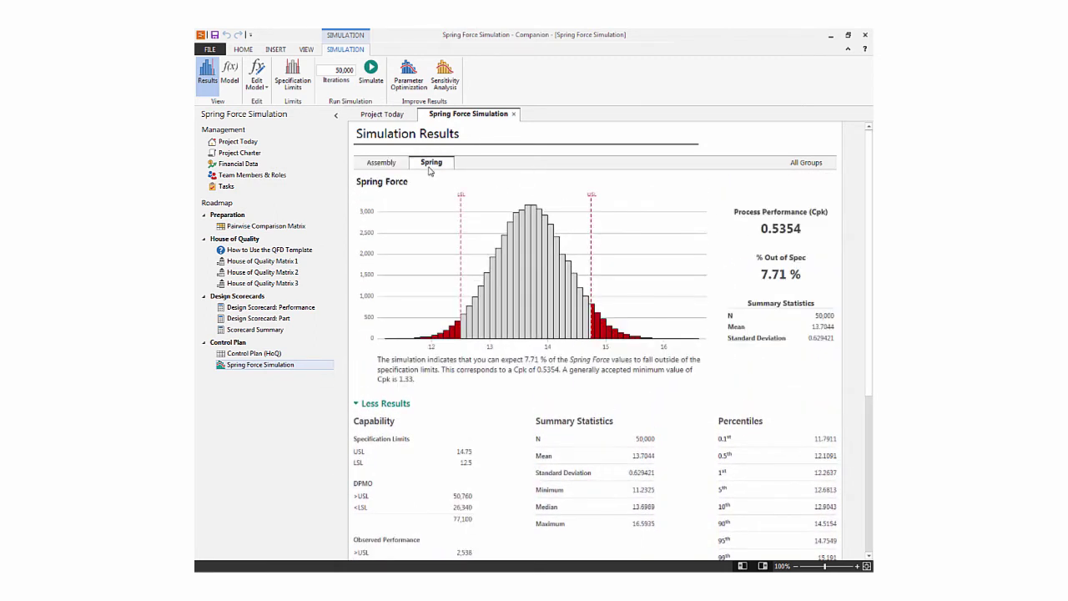
click(381, 167)
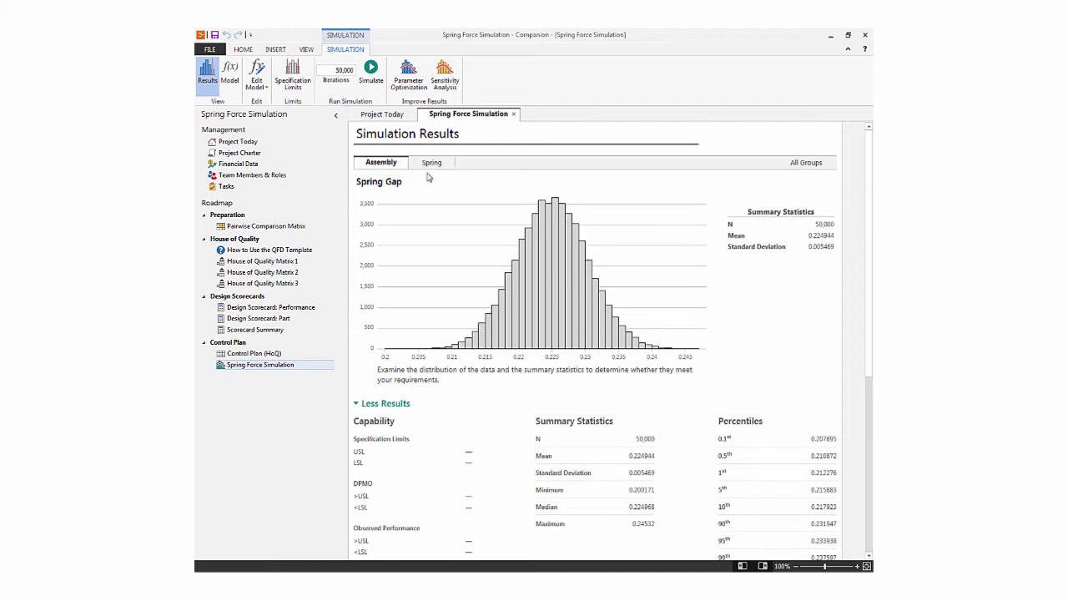
click(814, 168)
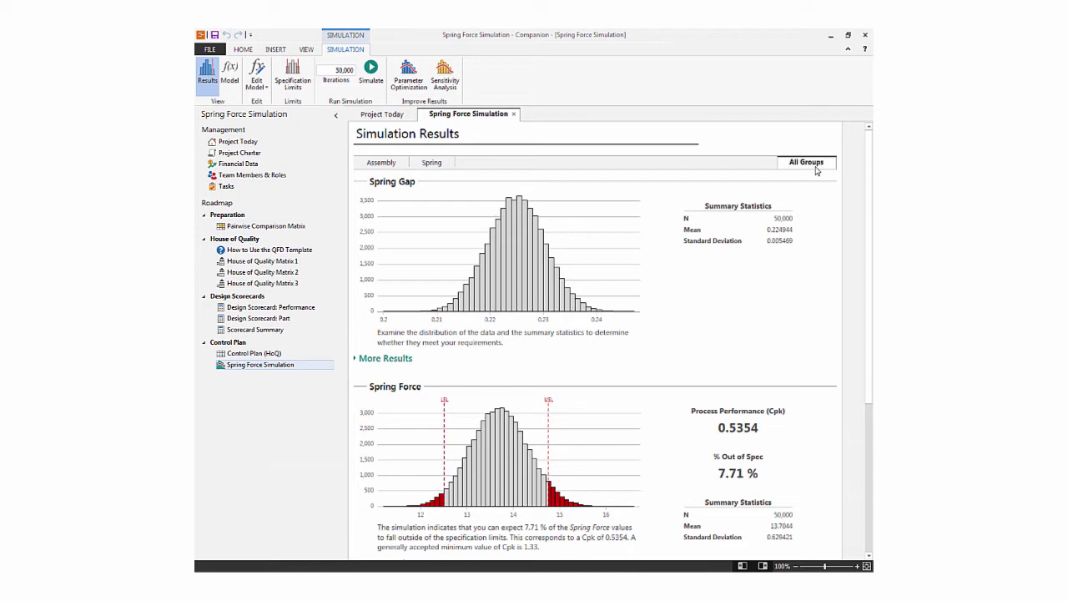
Switch the Simulation Results to the Assembly tab showing Spring Gap alone
click(383, 167)
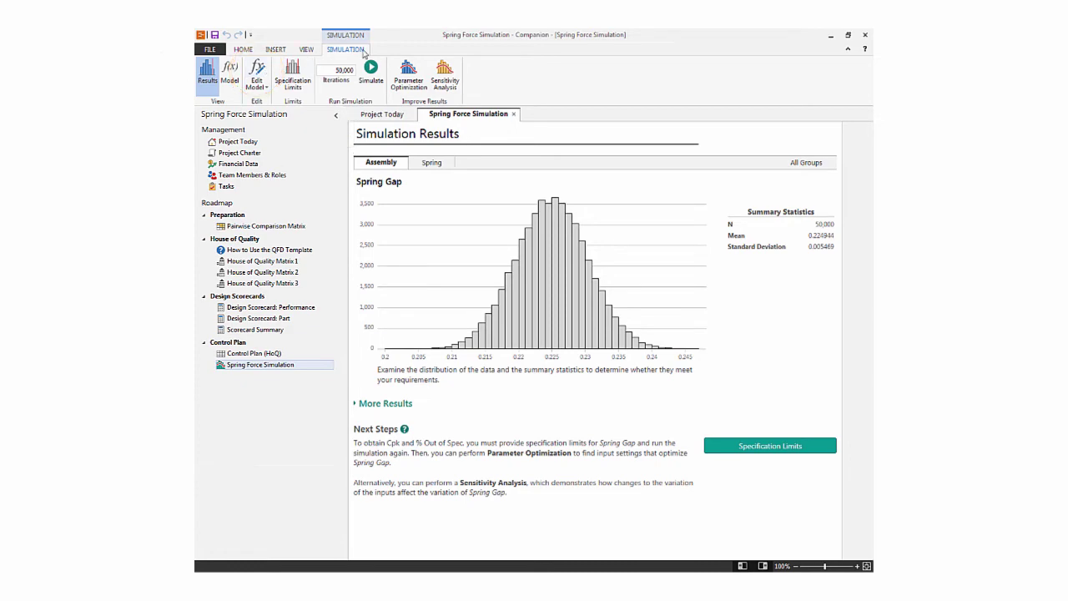
Read the Next Steps help for the Spring Force results (Cpk 0.5354, 7.71% out of spec)
click(405, 430)
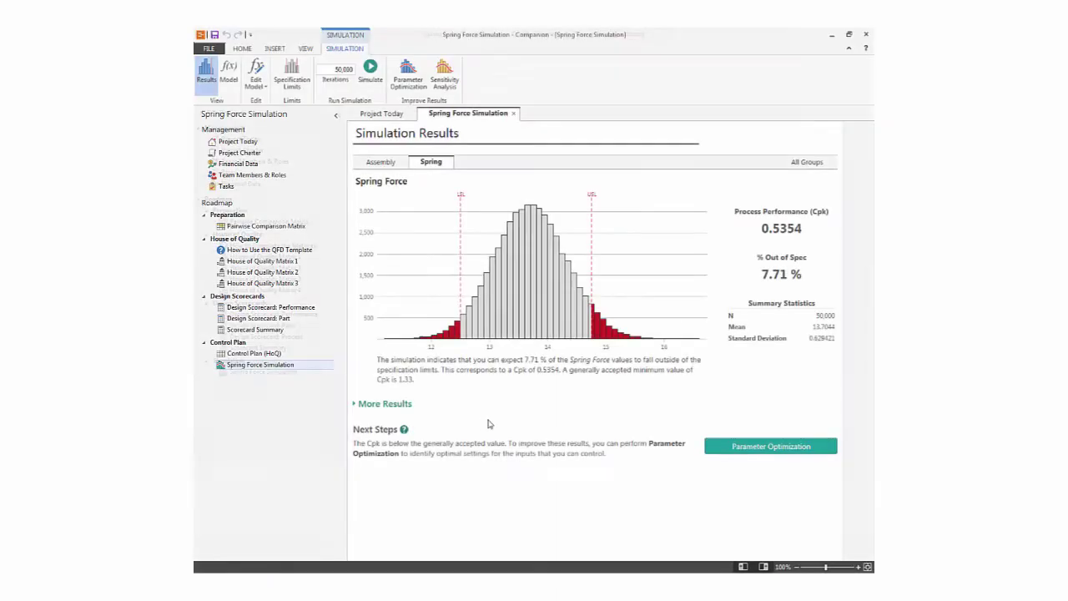
Open Parameter Optimization for Spring Force and set the goal to Minimize
click(826, 451)
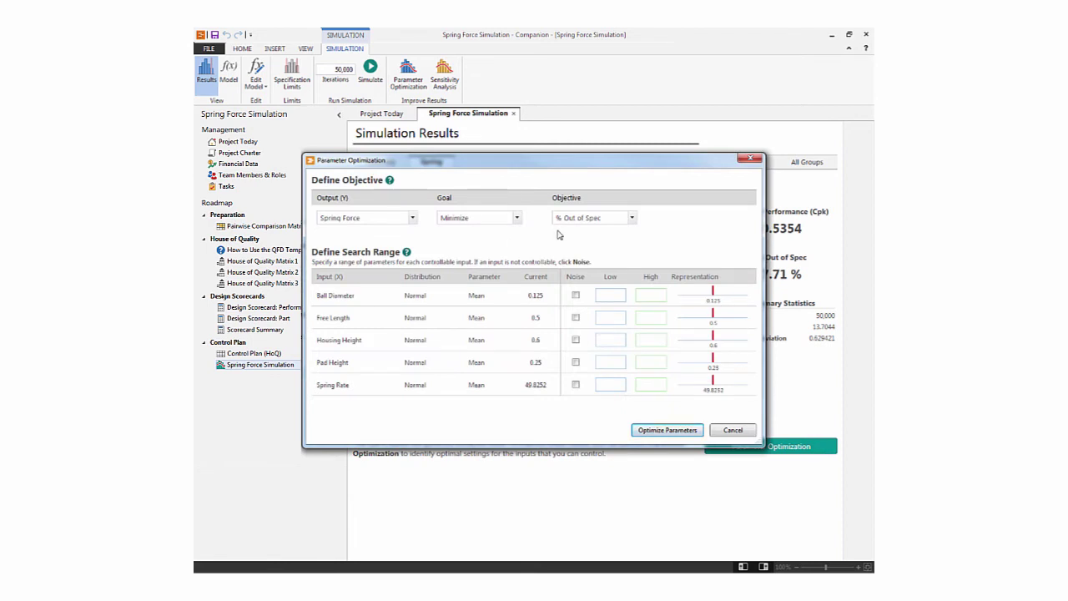
click(519, 218)
click(508, 231)
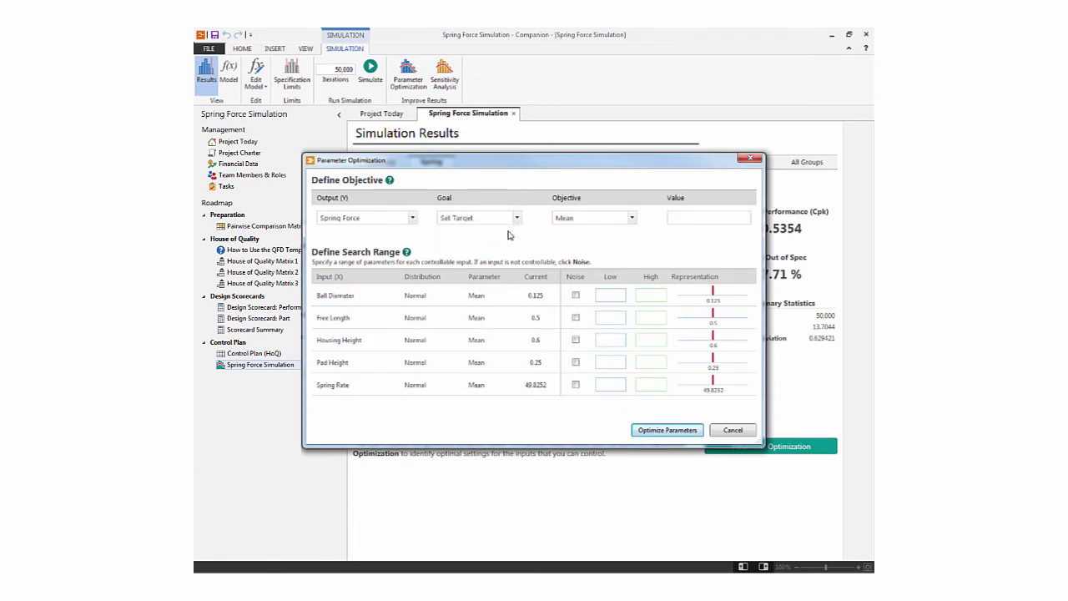
click(518, 218)
click(508, 239)
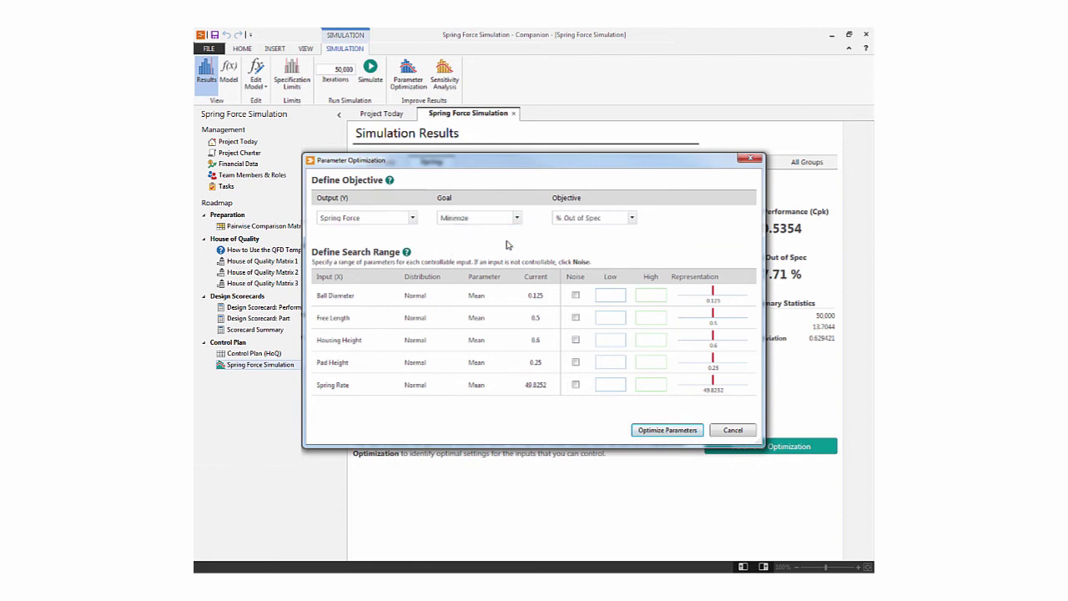
Keep % Out of Spec as the objective, then try Maximize Cpk as the goal
click(633, 217)
click(633, 217)
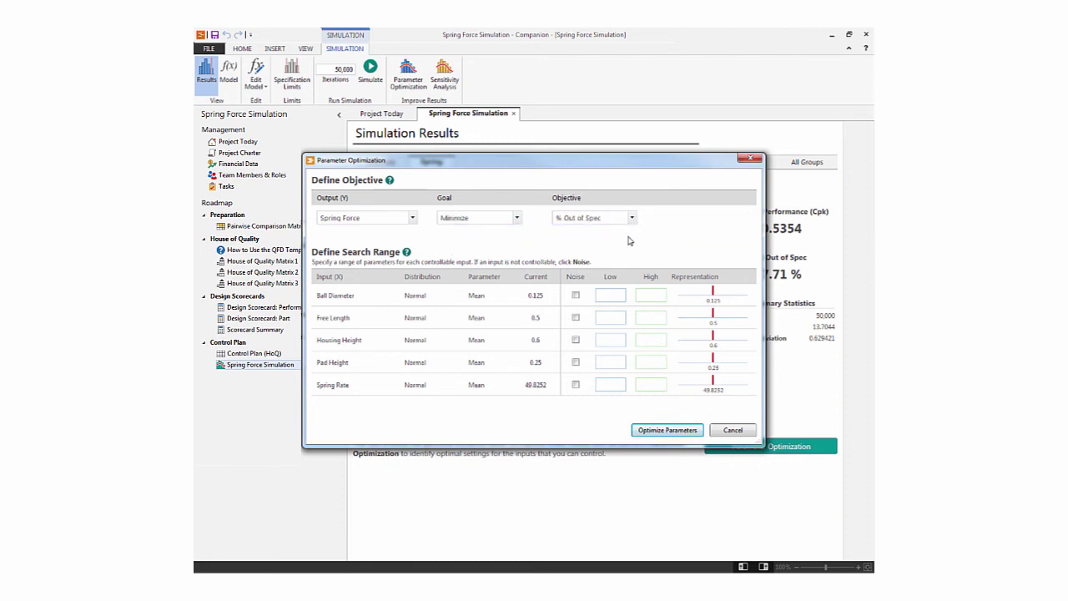
click(518, 218)
click(509, 253)
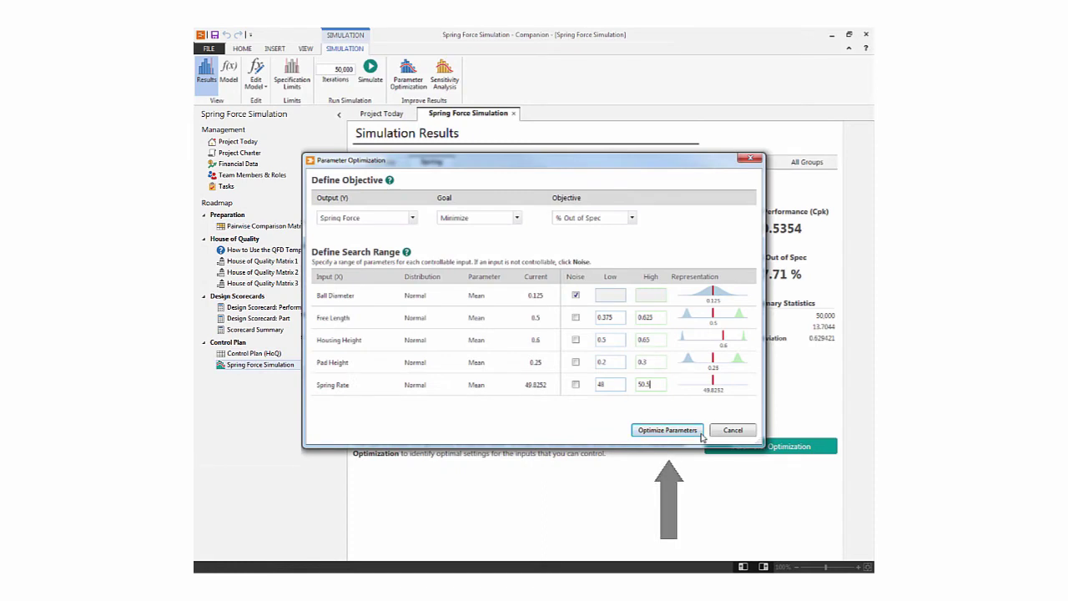
Run the optimization (Cpk 0.6079, 6.89% out of spec) and start a Spring Force sensitivity analysis
click(700, 432)
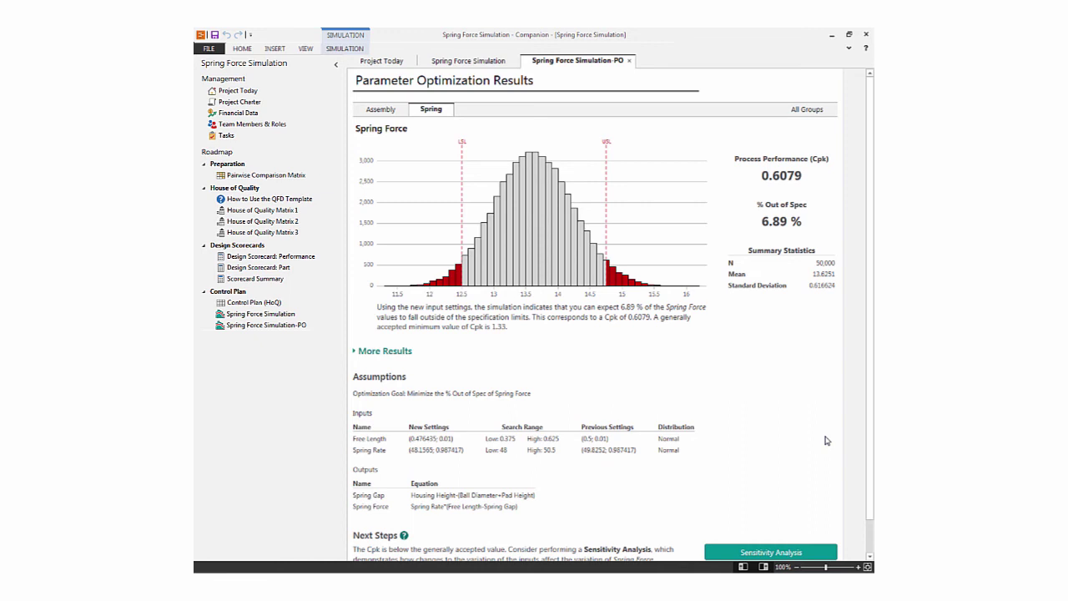
click(831, 556)
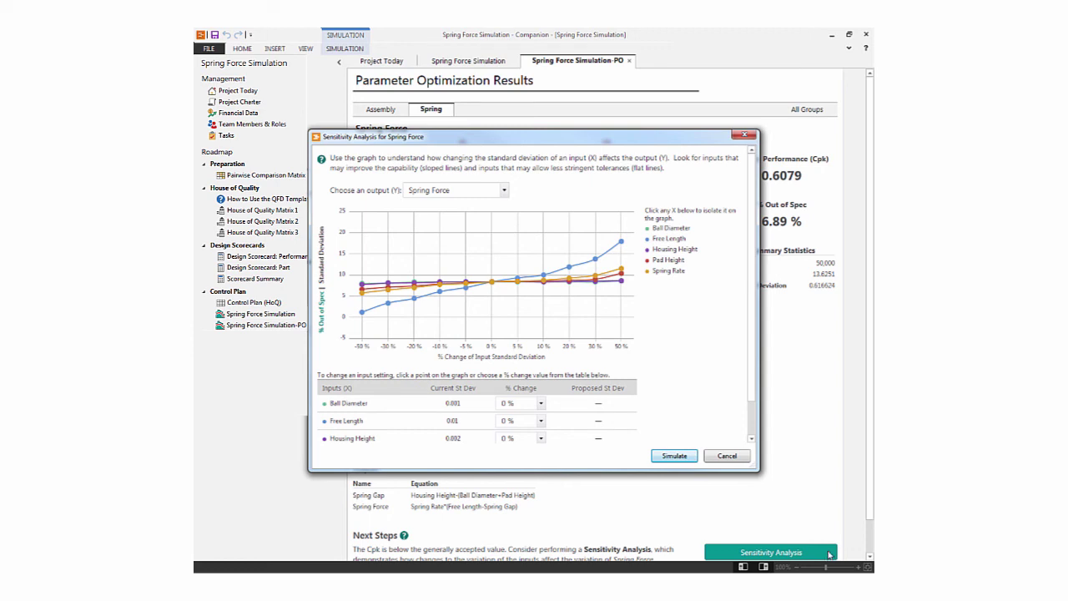
Halve Free Length's standard deviation to 0.005, check Ball Diameter's curve, then show all curves
mouse_move(751, 292)
click(684, 242)
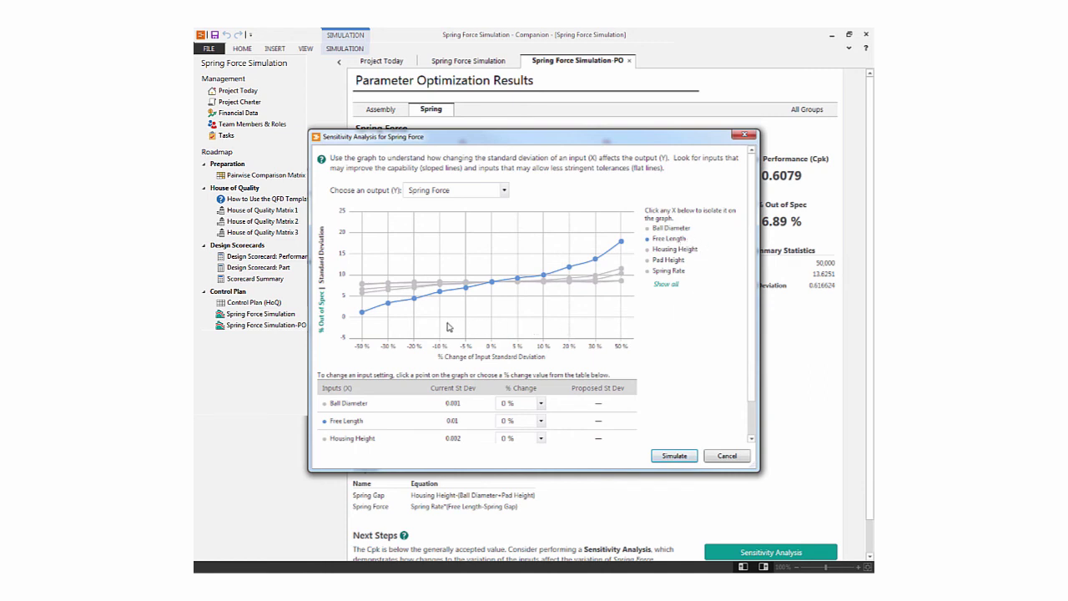
click(363, 313)
click(690, 234)
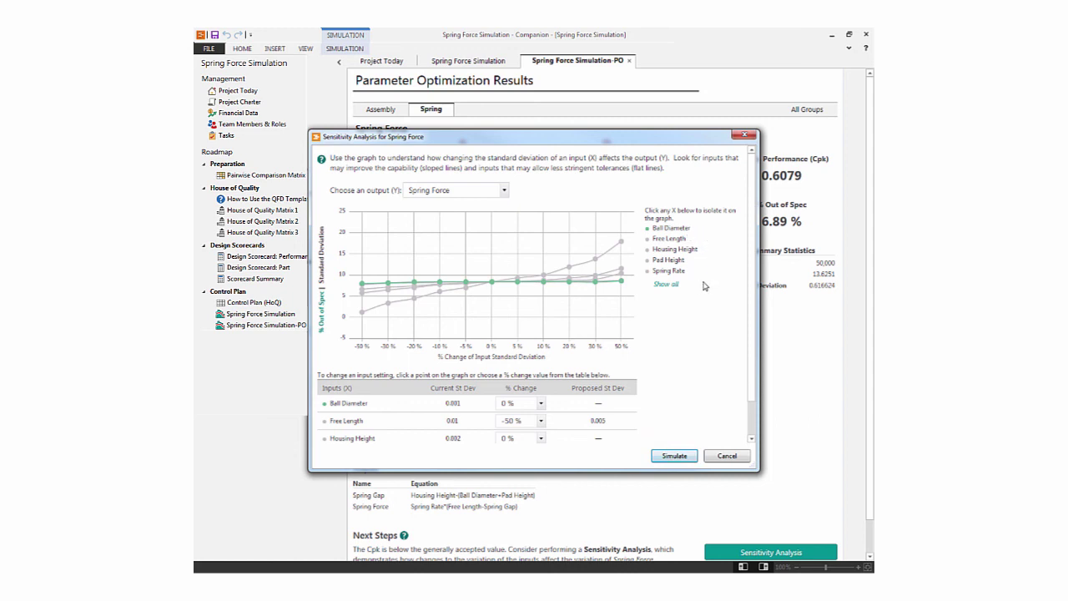
click(667, 285)
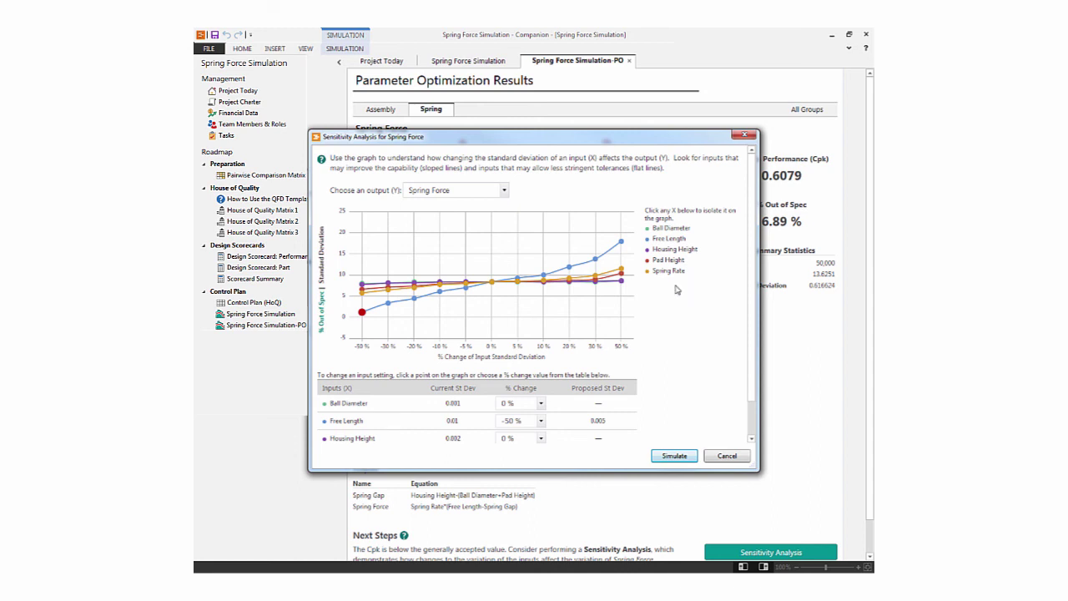
Simulate with Free Length halved, giving Spring Force Cpk 0.8187 and 1.36% out of spec
click(692, 459)
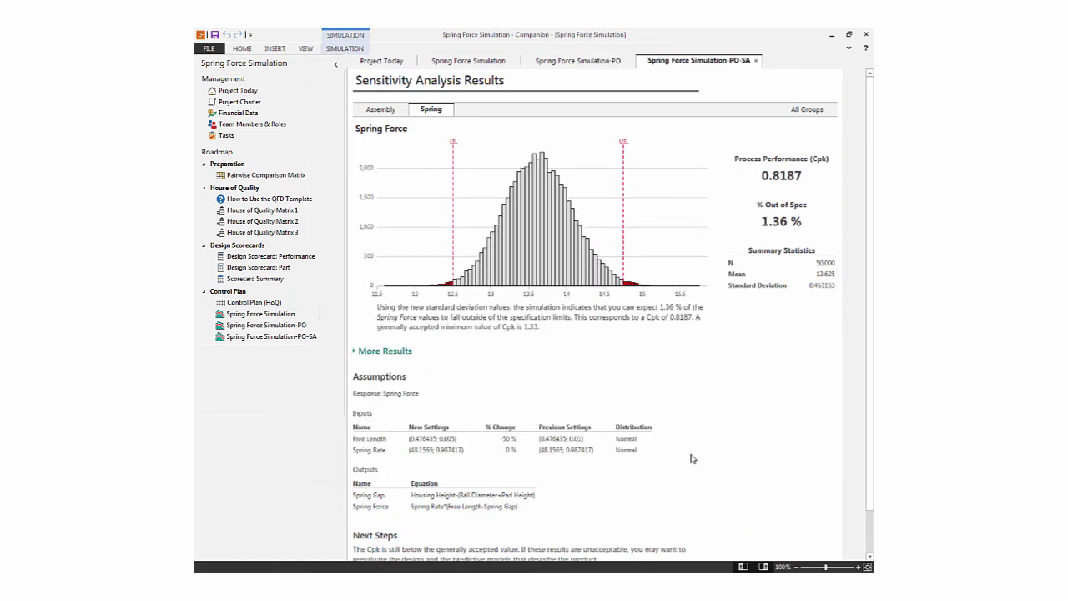